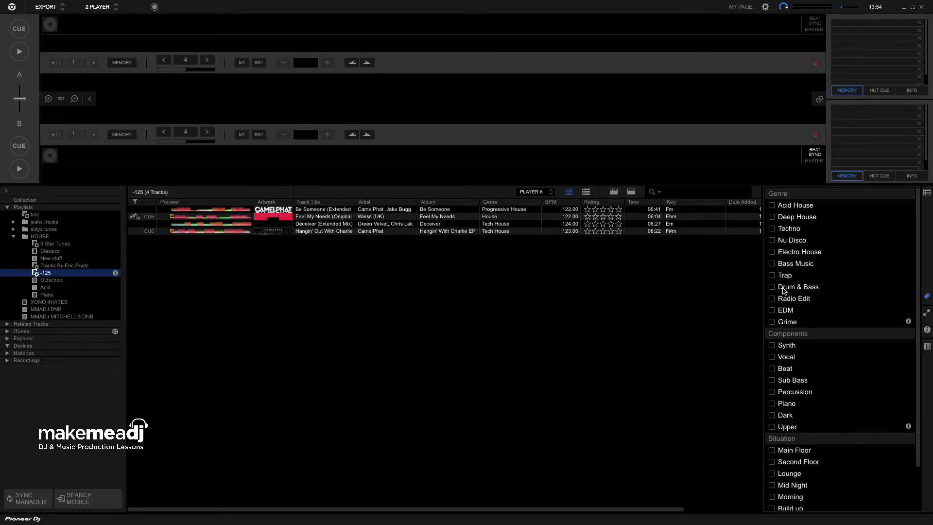
Select the Be Someone track and stop its preview
click(774, 274)
click(209, 210)
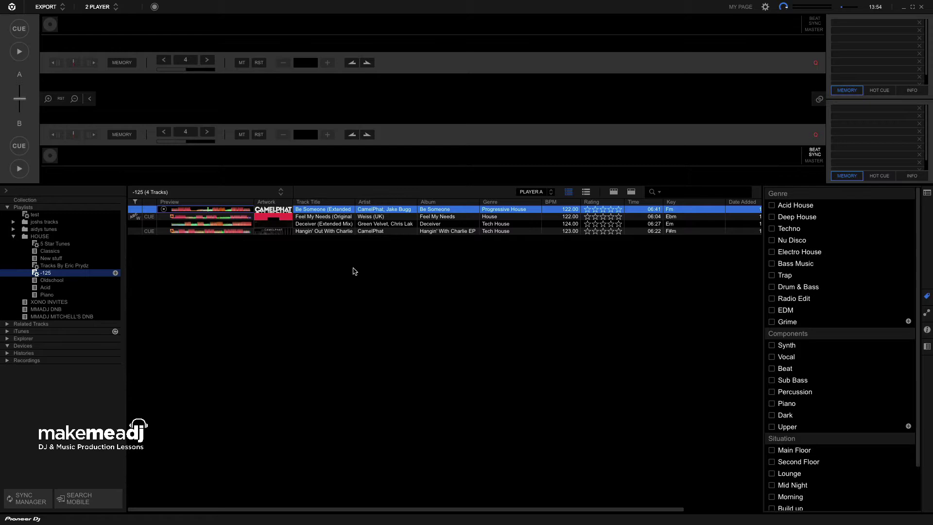
click(164, 209)
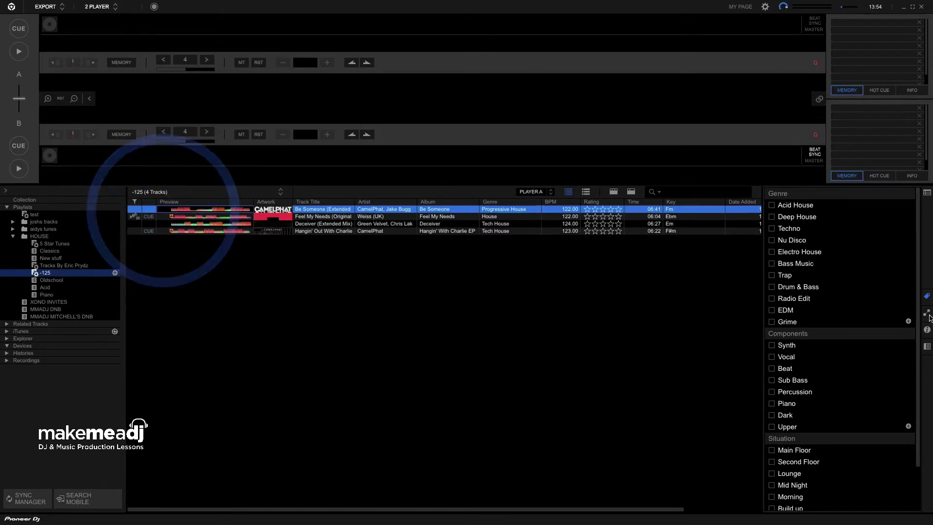
Add a new 'Progressive House' tag under Grime in the Genre category
click(908, 320)
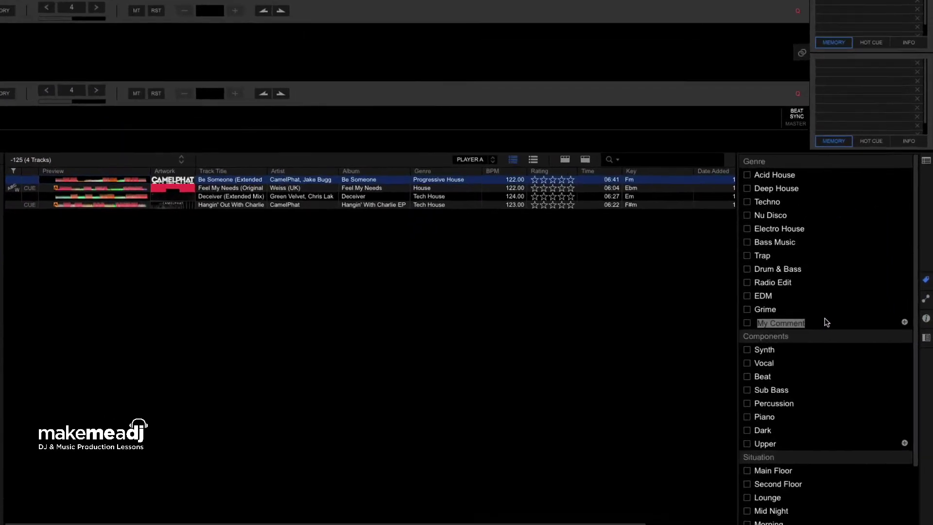
text(Prog)
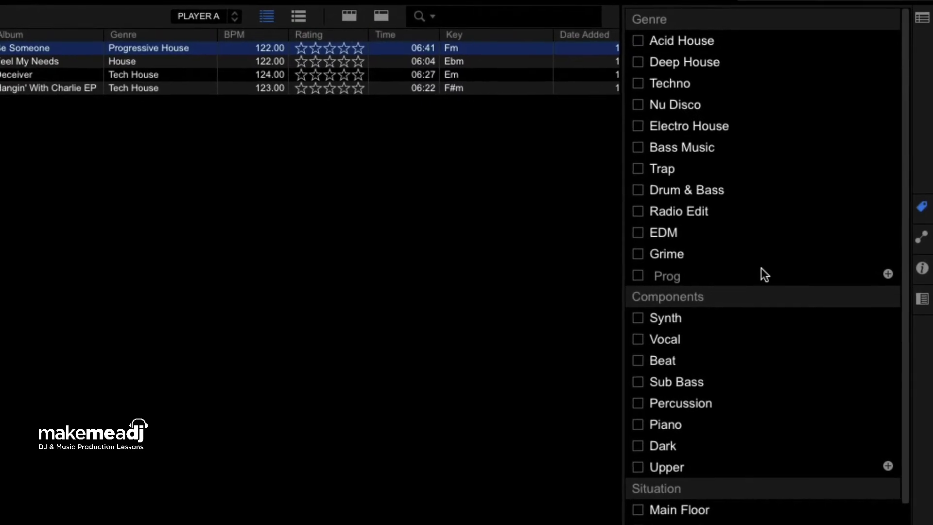
text(res)
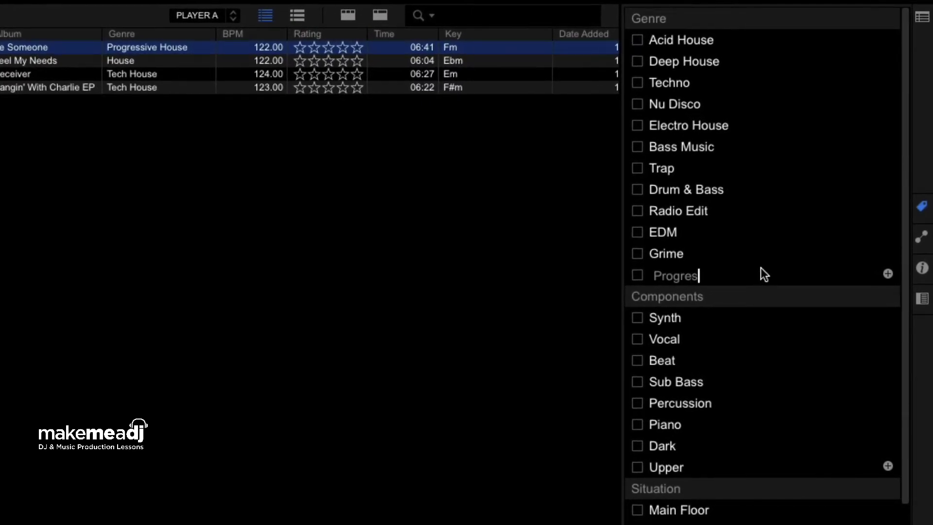
text(sive House)
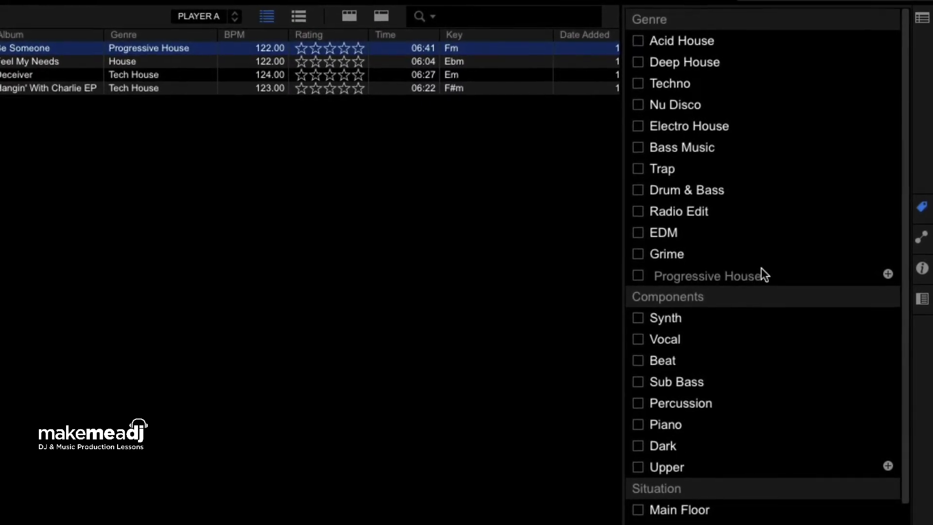
key(Return)
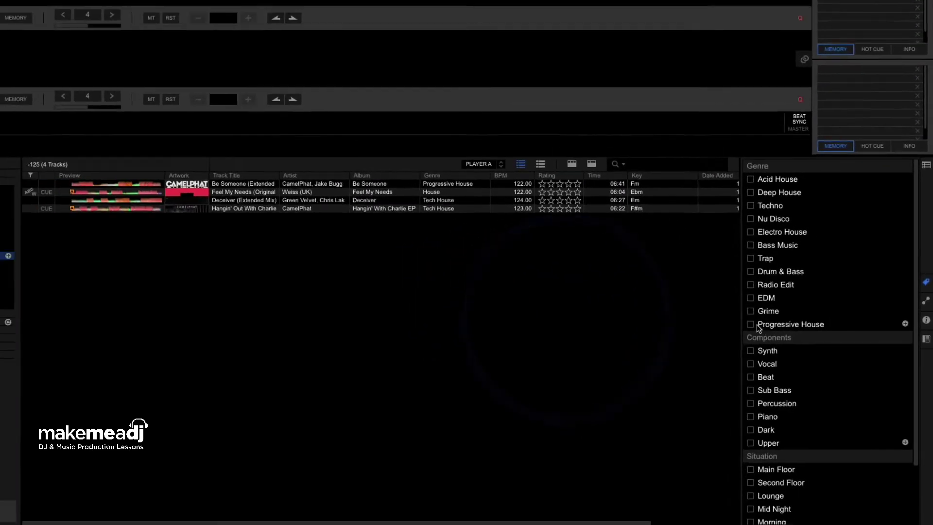
click(637, 276)
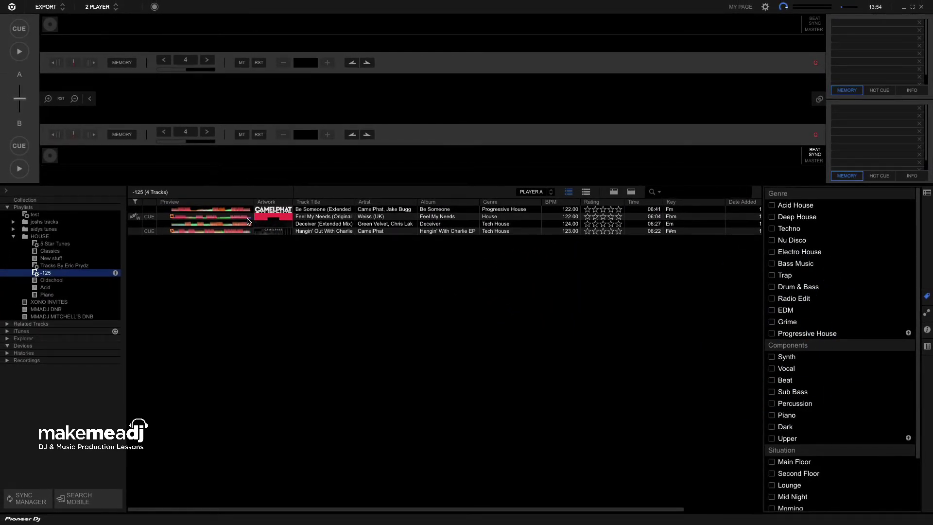
Tag Be Someone with Progressive House, Synth and Vocal
click(240, 209)
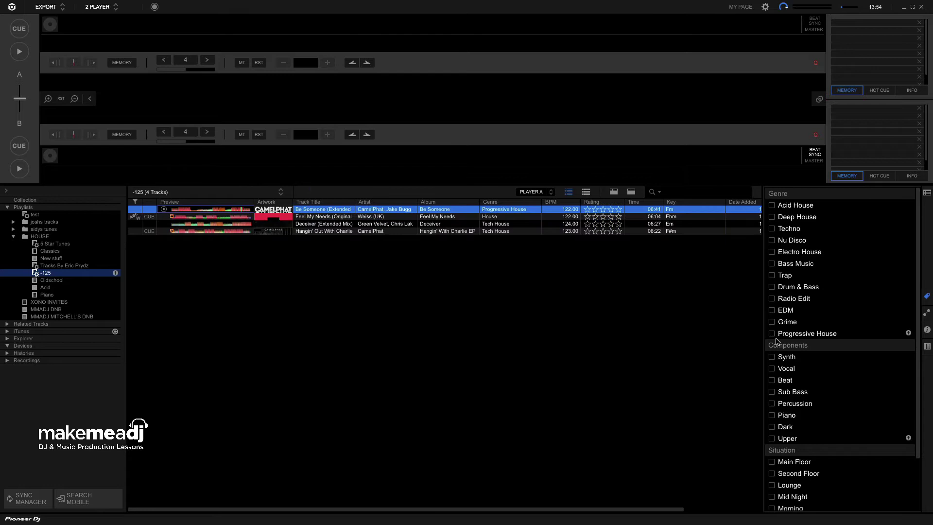
click(776, 339)
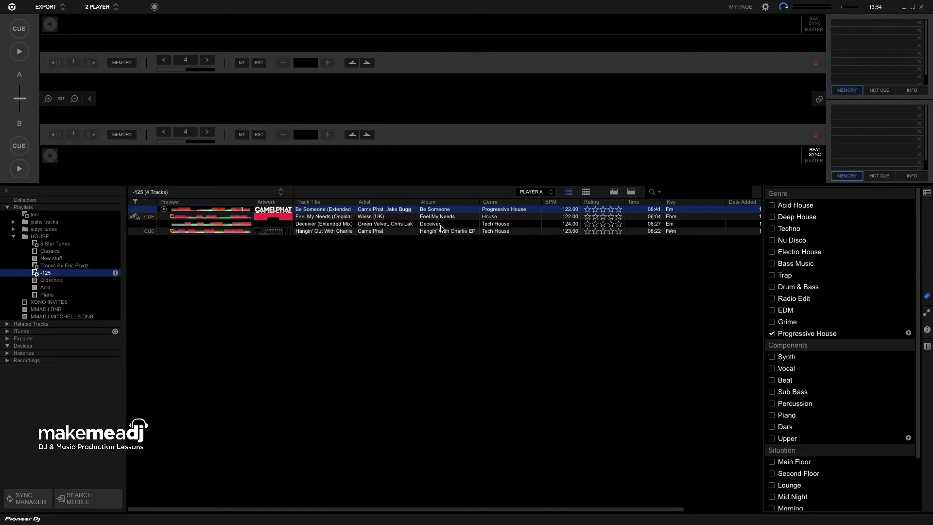
click(207, 211)
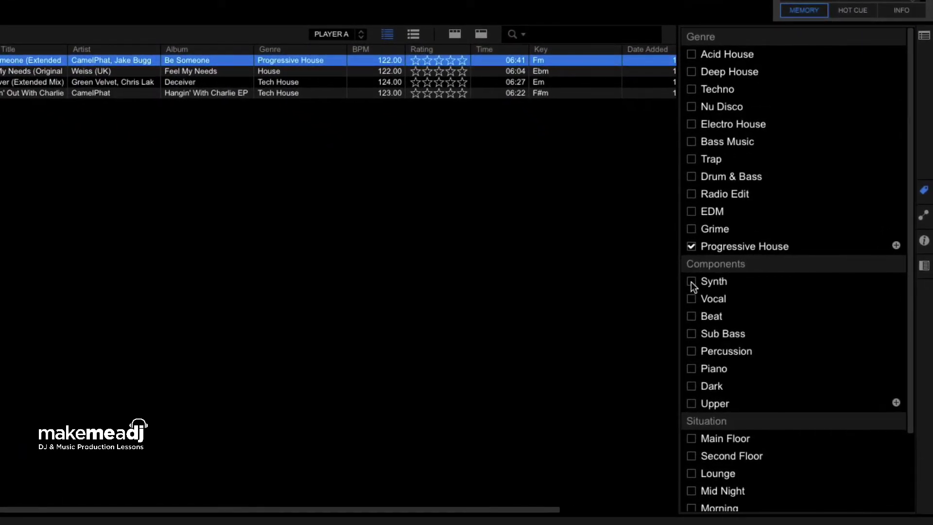
click(691, 281)
click(693, 294)
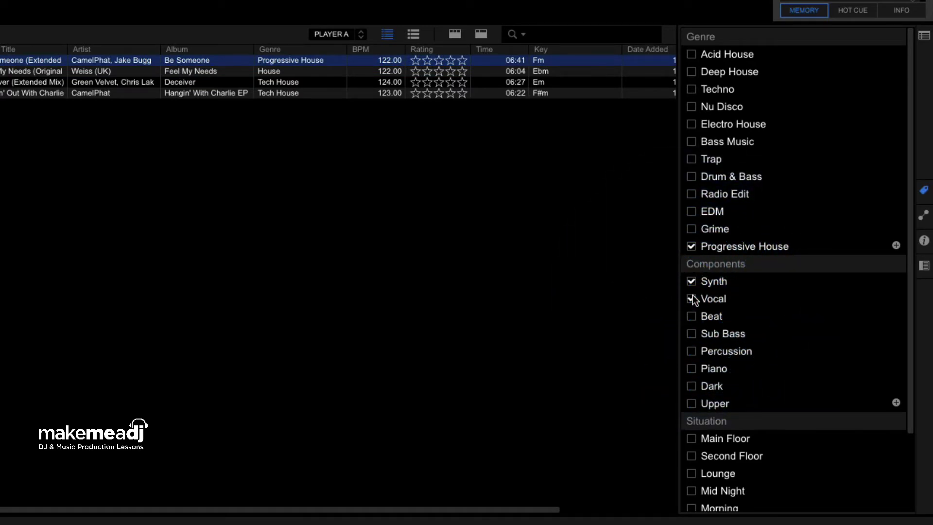
Create an 'Uplifting' tag in the Components category, then reselect Be Someone
click(895, 402)
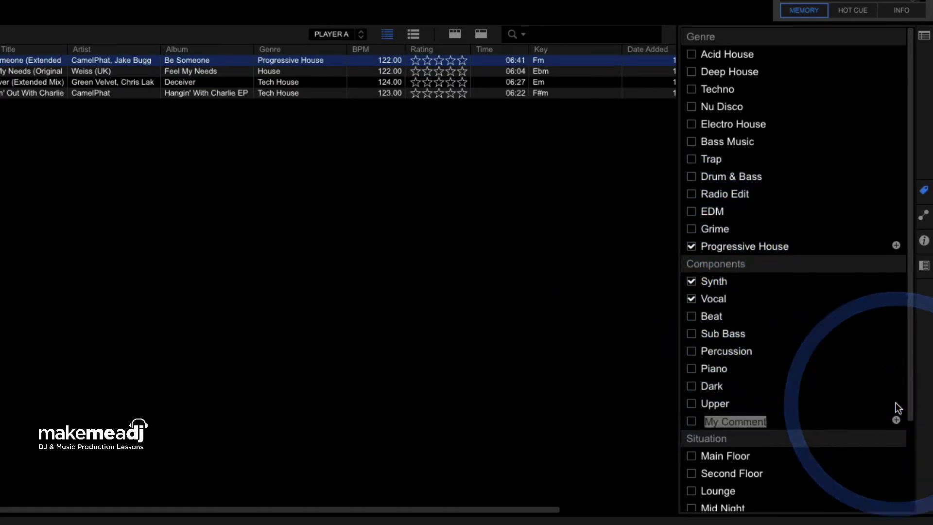
text(Up)
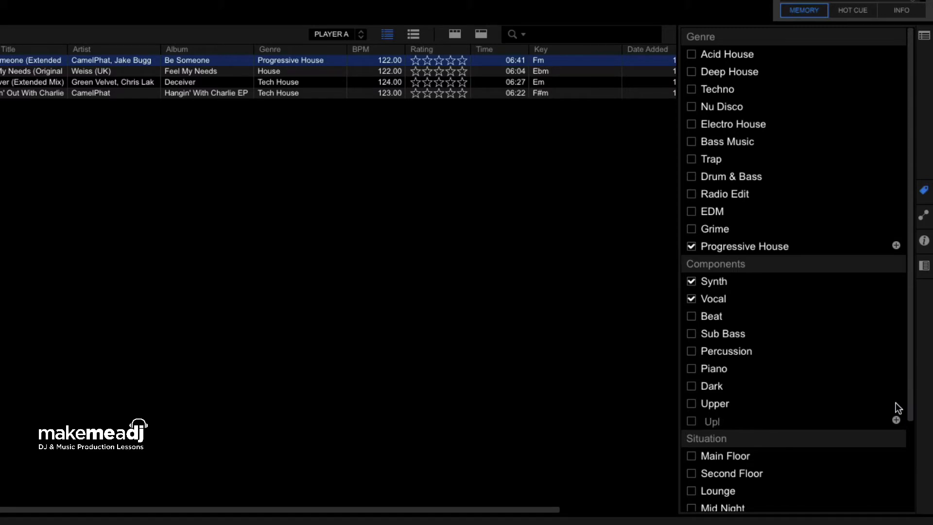
text(lifting)
click(465, 391)
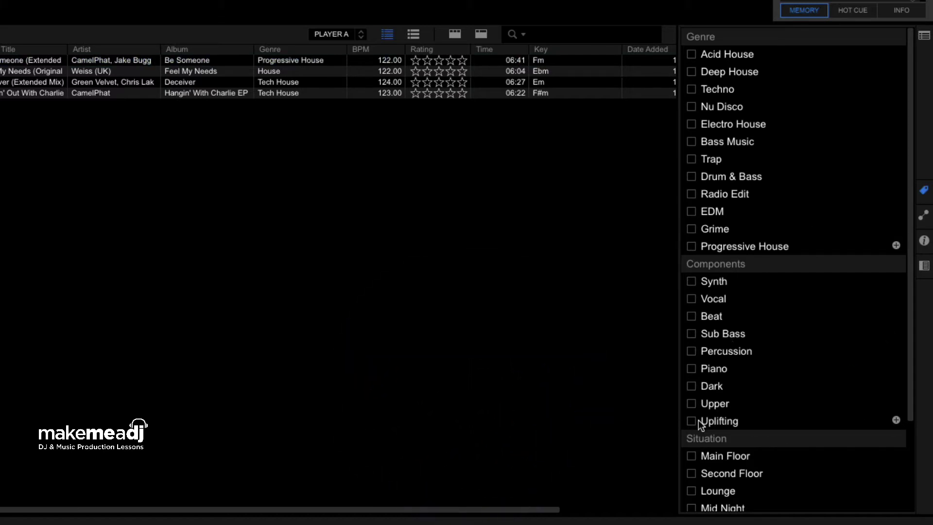
click(693, 425)
click(208, 209)
Tick the Uplifting and Build up tags for Be Someone
click(772, 450)
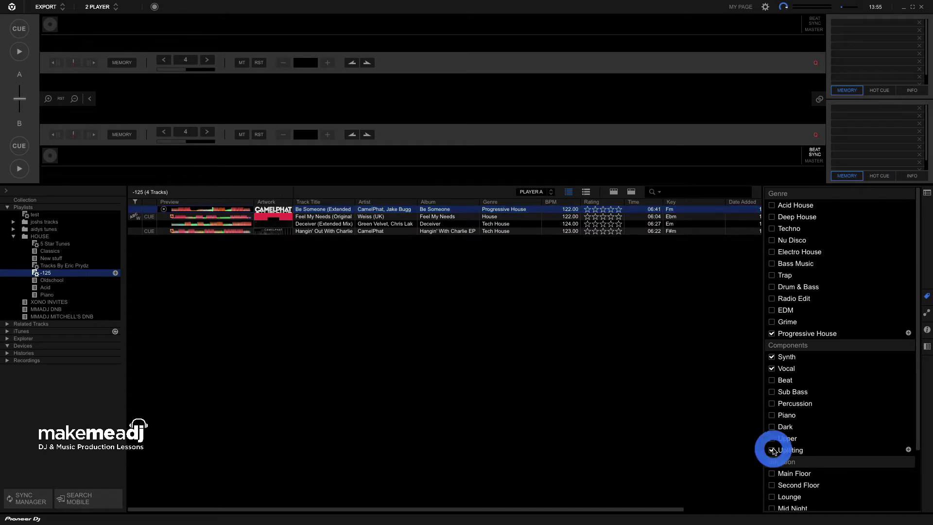
scroll(803, 438, down, 3)
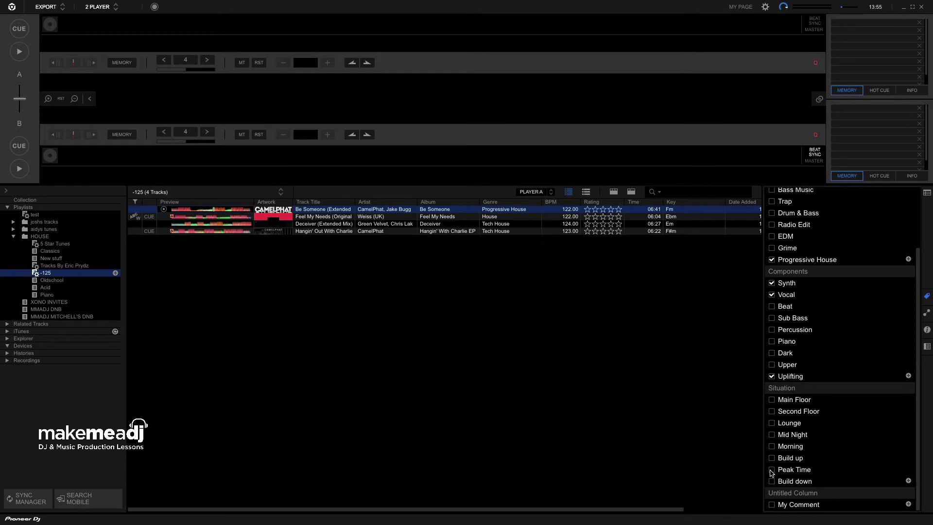
click(772, 459)
click(148, 208)
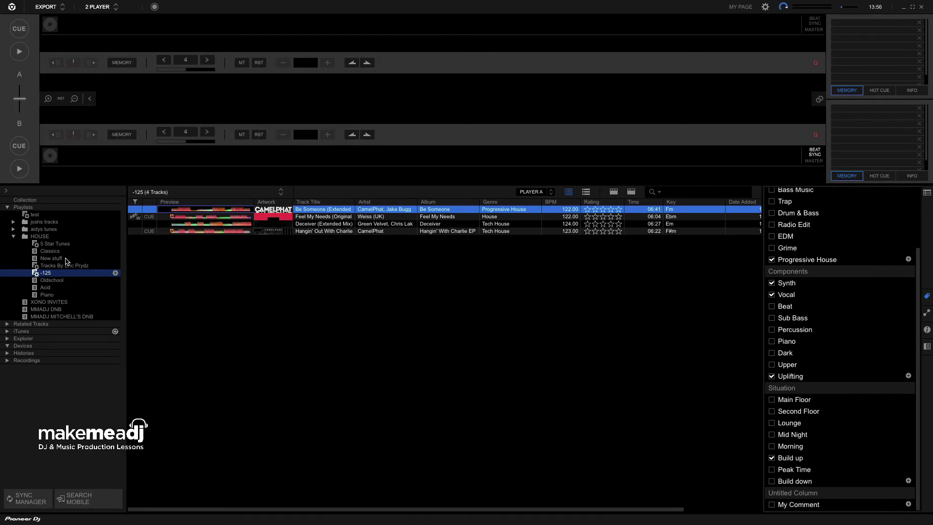
Create an intelligent playlist named 'Vocal Prog' filtering My Tag for Progressive House
right_click(49, 243)
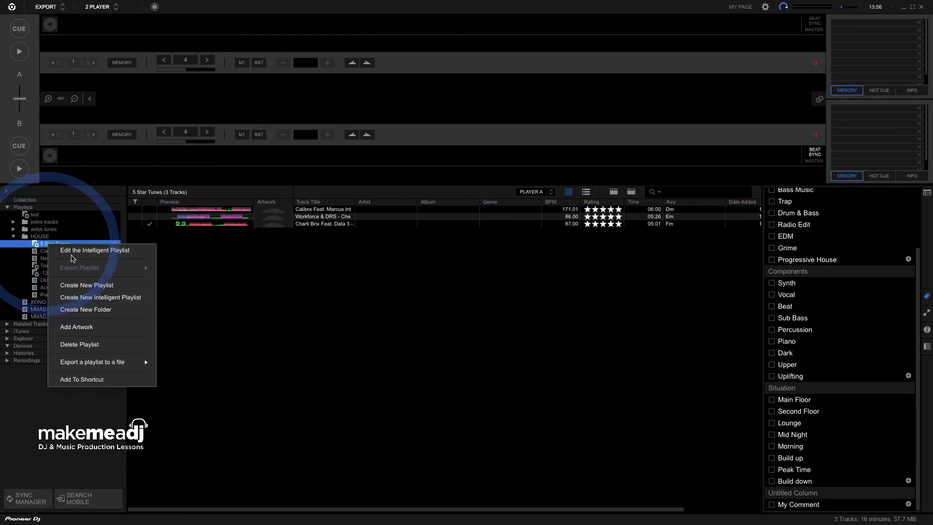
click(80, 297)
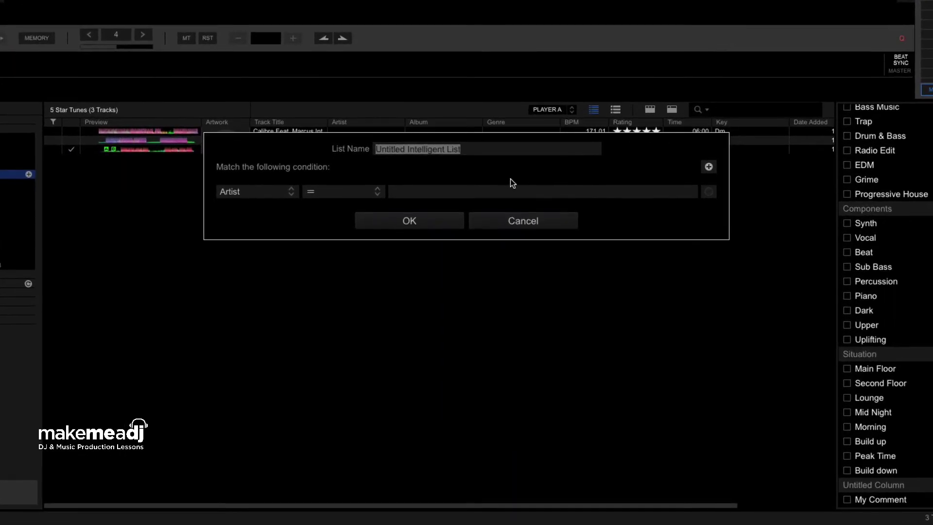
text(Vo)
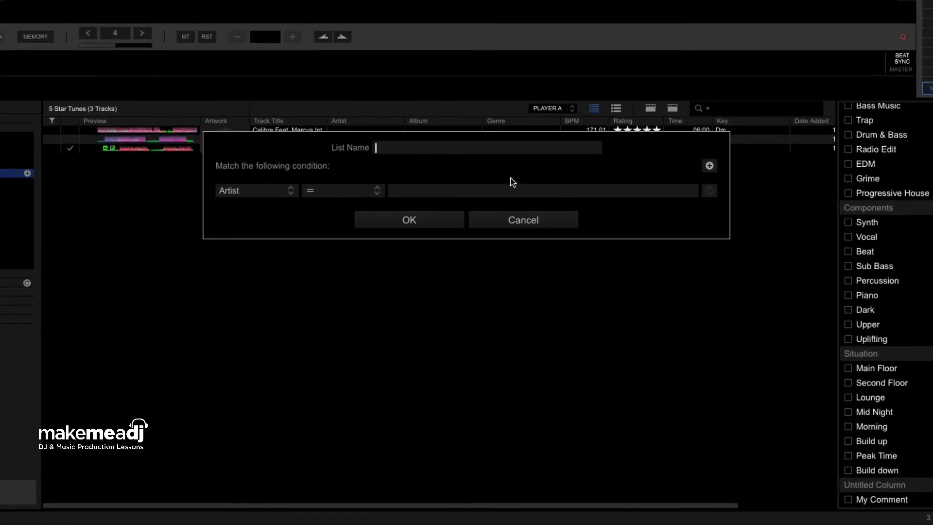
text(cal Prog)
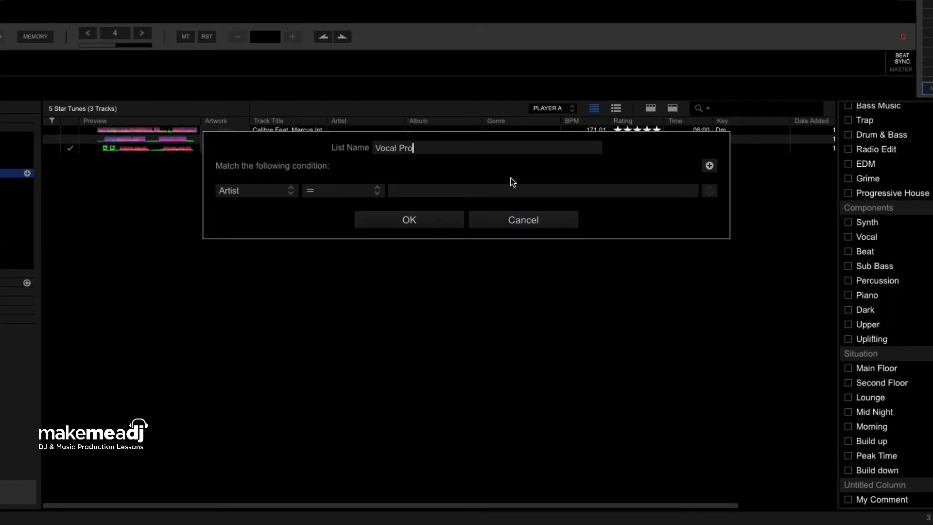
click(240, 193)
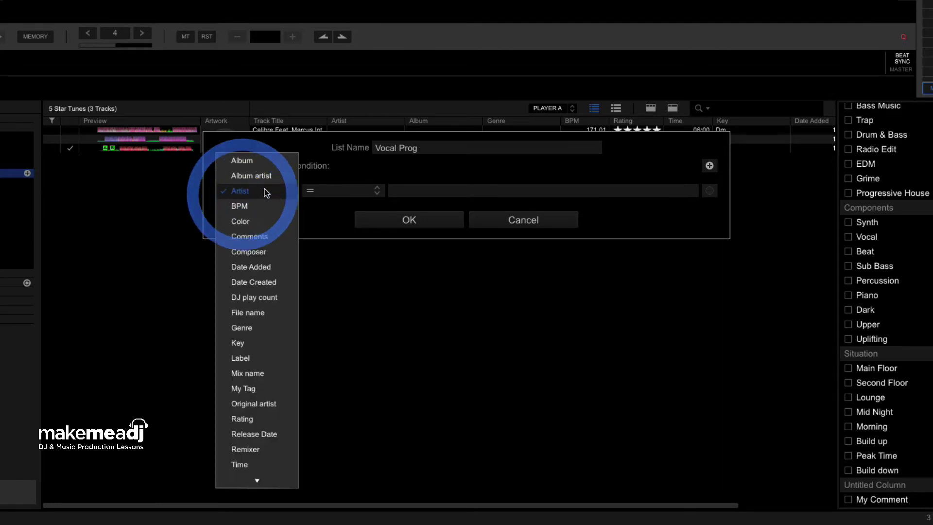
click(251, 391)
click(441, 198)
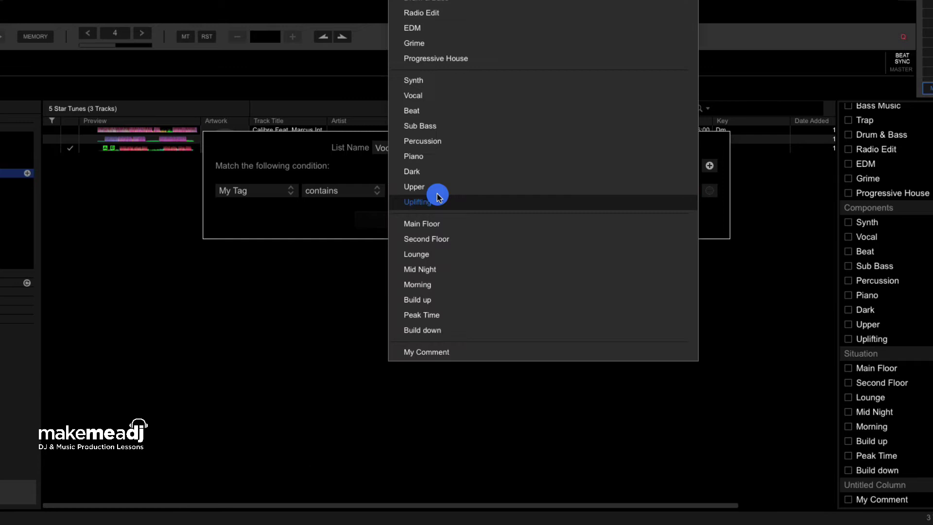
click(438, 58)
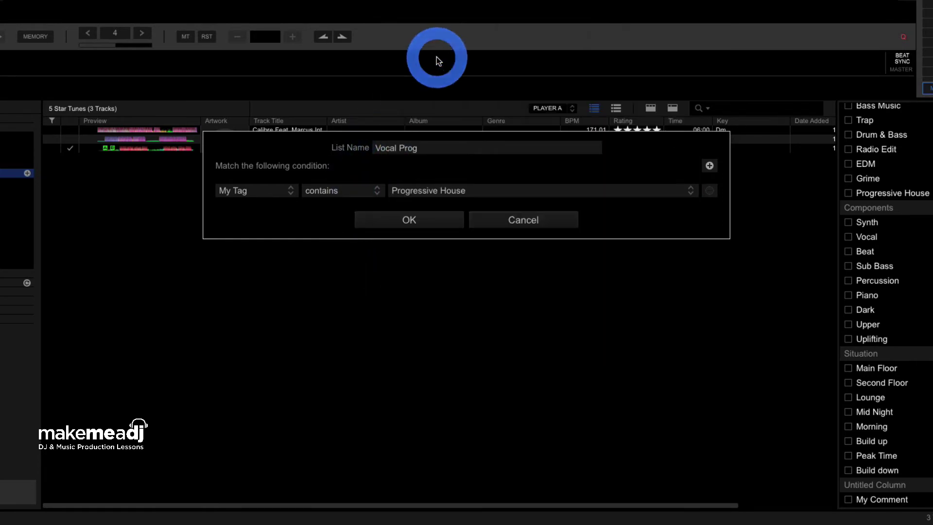
Add a second My Tag condition requiring Vocal and confirm the playlist
click(709, 166)
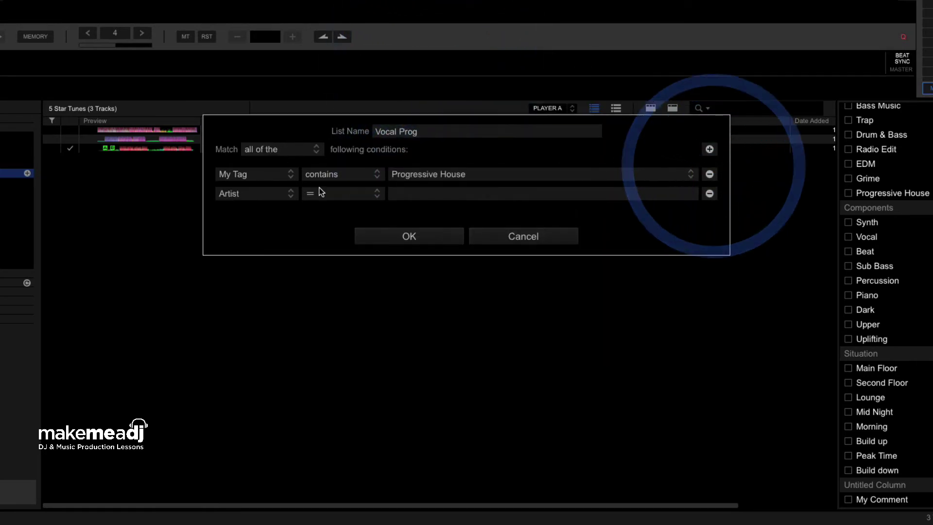
click(273, 197)
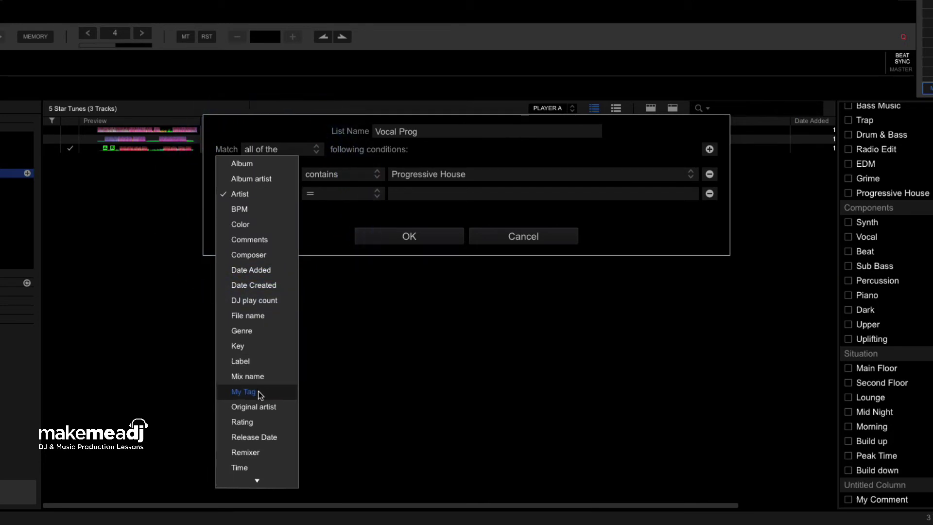
click(259, 391)
click(461, 193)
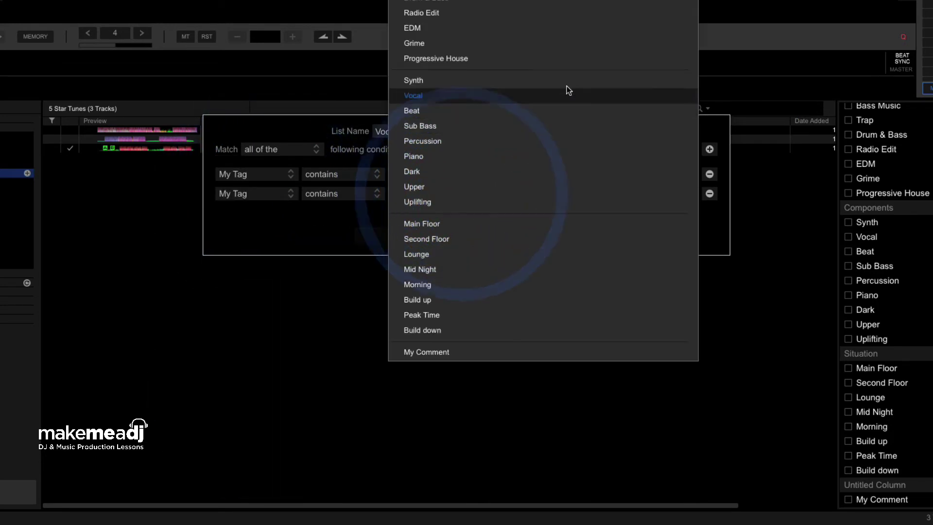
click(441, 96)
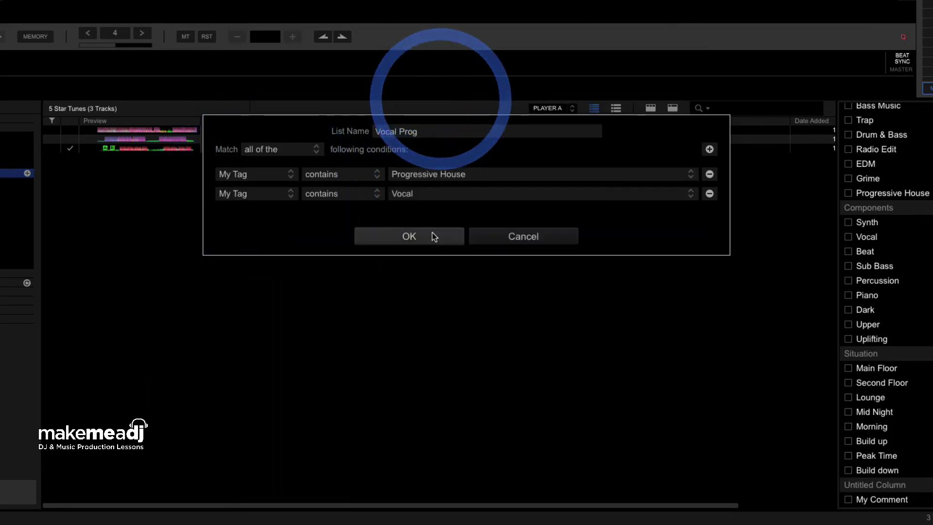
click(407, 239)
click(300, 183)
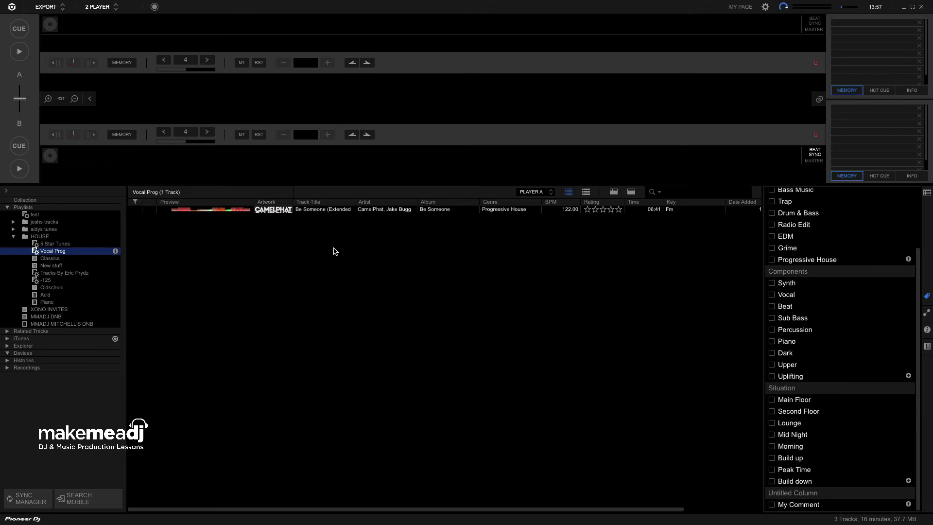
Give Be Someone a one-star rating in the Vocal Prog playlist
click(589, 212)
click(588, 212)
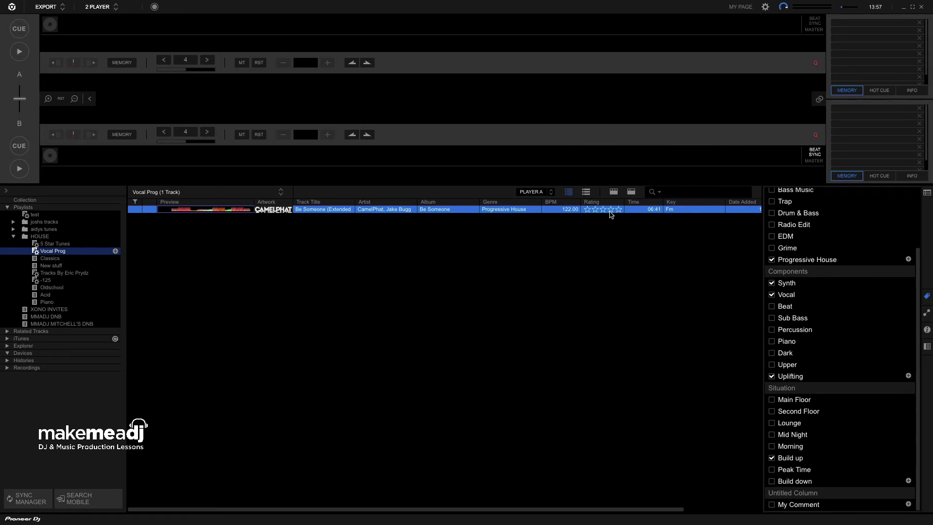
click(586, 209)
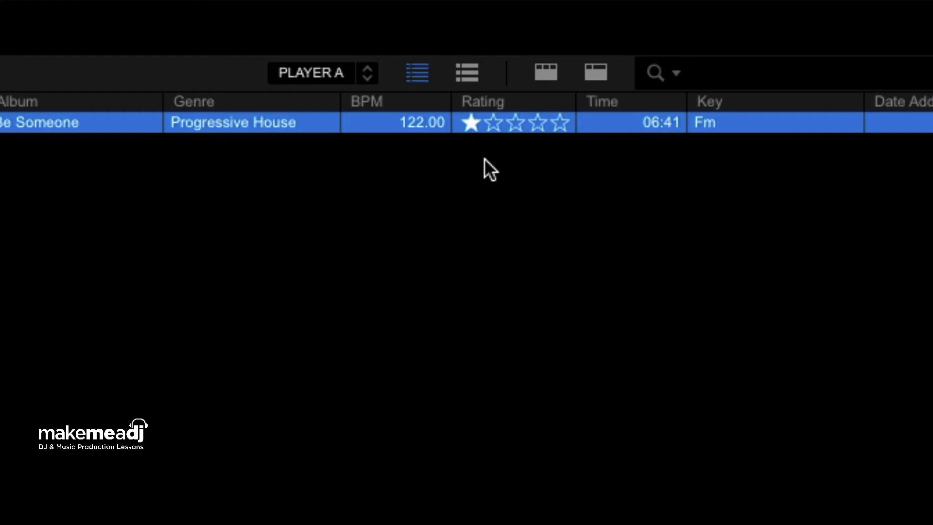
Set Be Someone's rating to five stars, then lower it to two
click(564, 124)
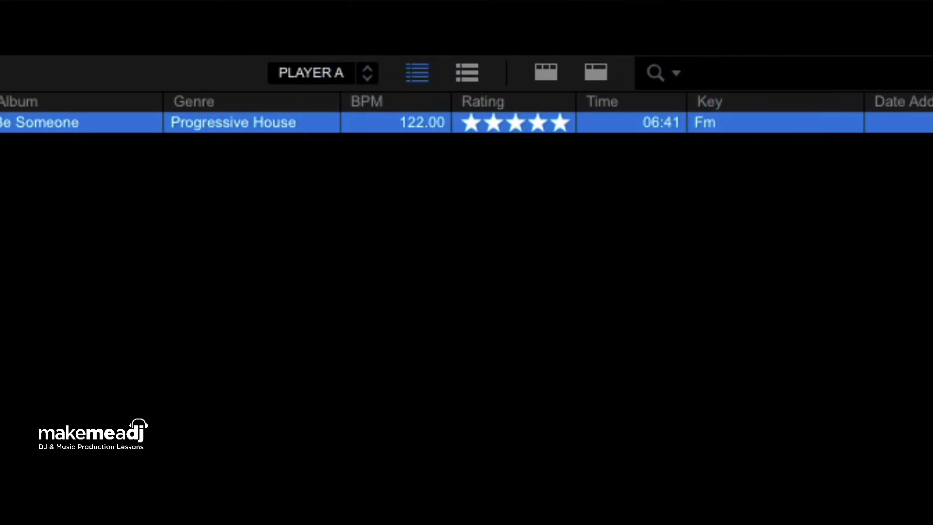
click(489, 125)
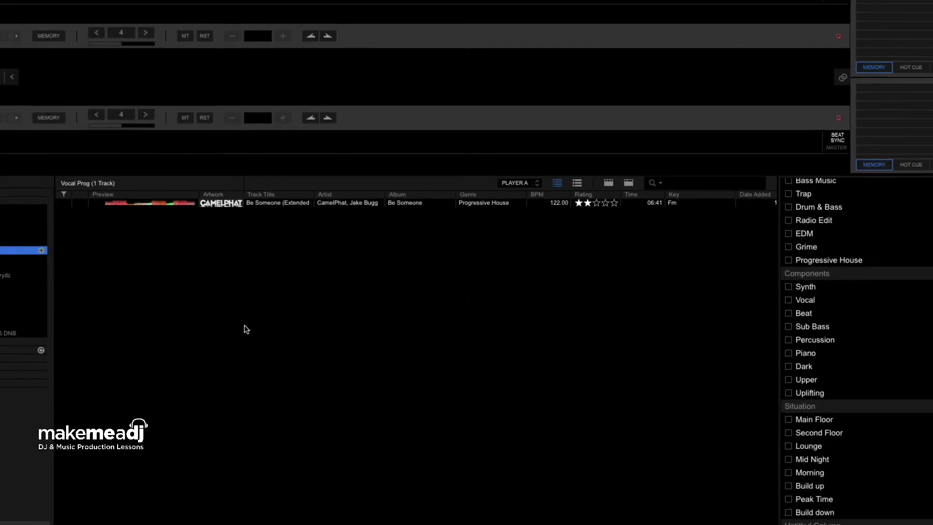
Rename the Vocal Prog intelligent playlist to 'Prog 2' in its edit dialog
right_click(44, 250)
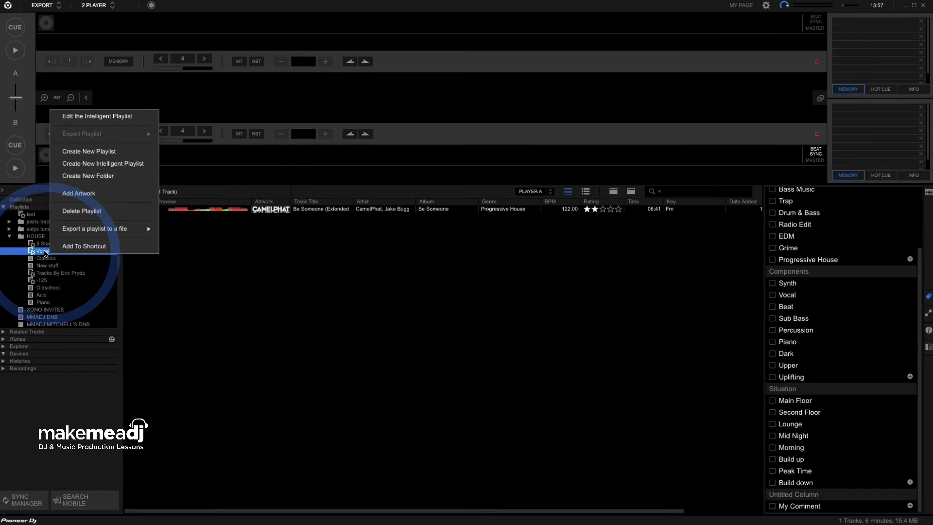
click(81, 115)
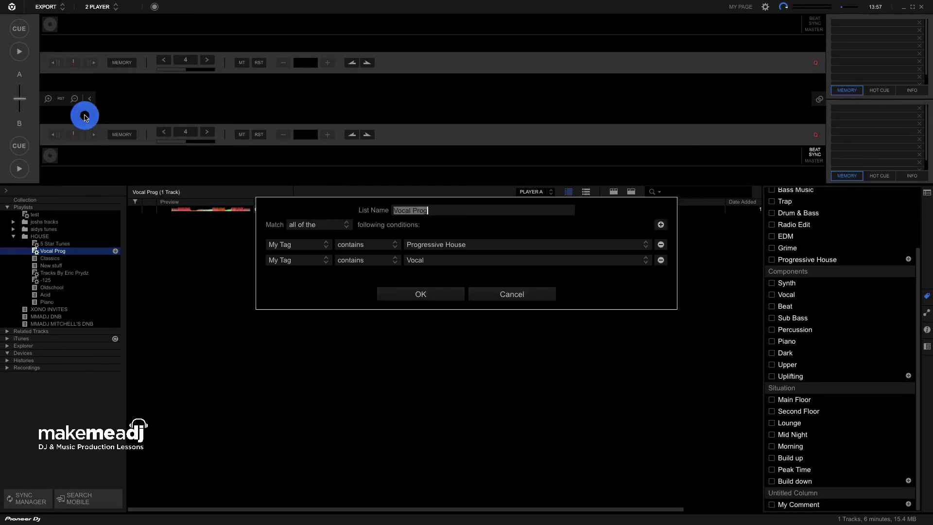
click(461, 209)
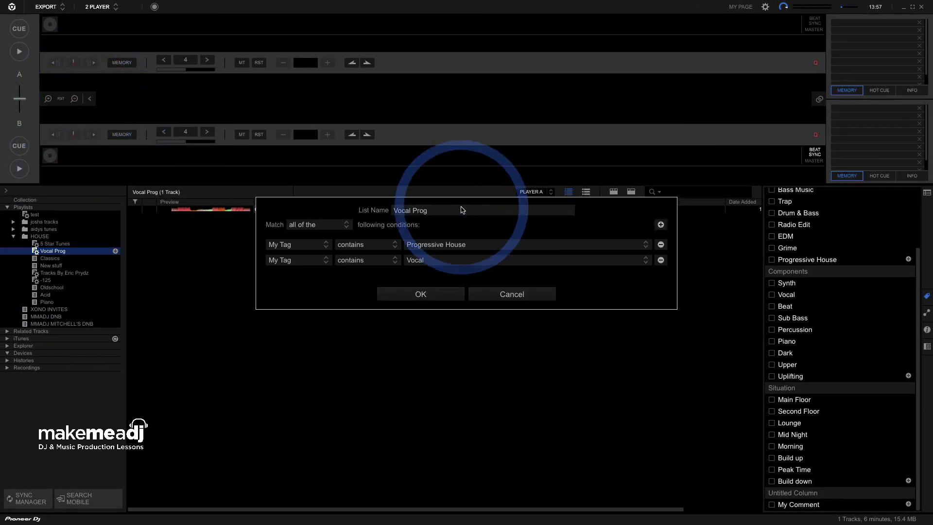
key(BackSpace)
key(BackSpace)
key(BackSpace)
key(BackSpace)
key(BackSpace)
key(BackSpace)
key(BackSpace)
key(BackSpace)
key(BackSpace)
key(BackSpace)
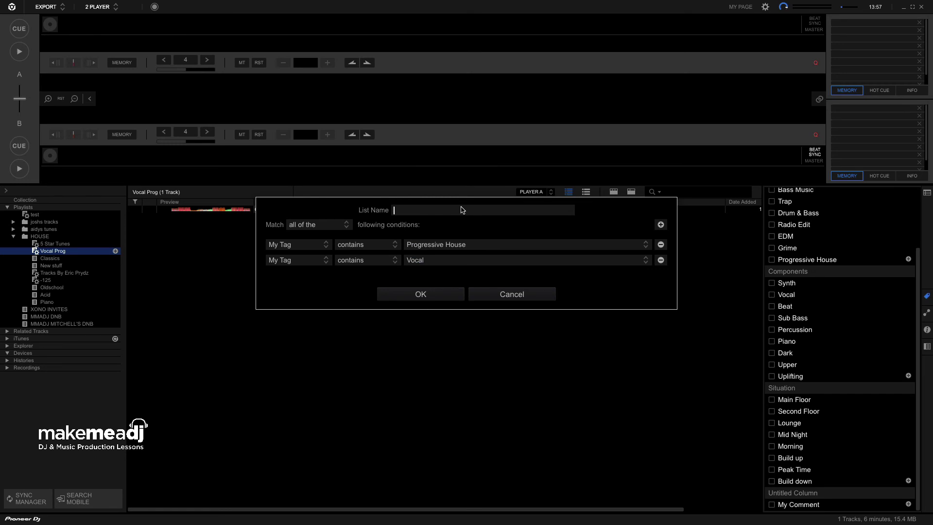
text(Prog 2*)
click(421, 294)
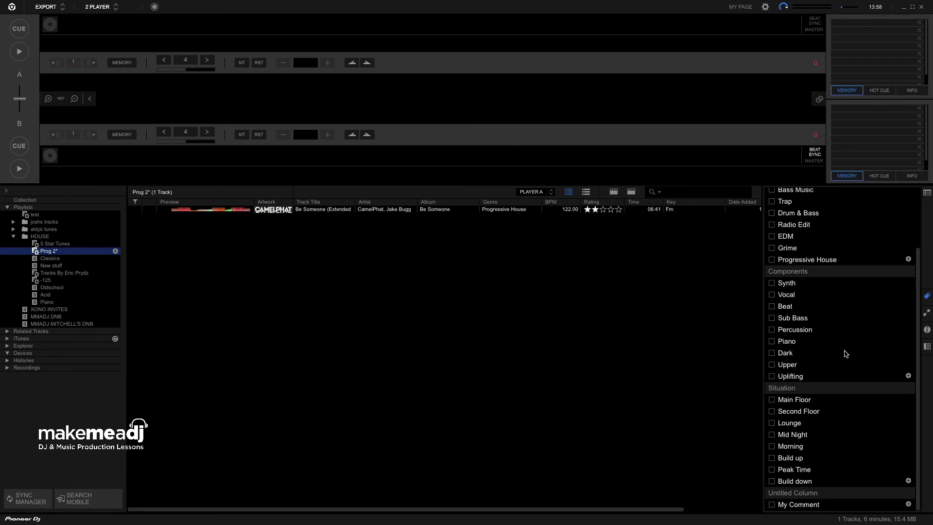
Turn on recording from Rekordbox's top bar
scroll(845, 353, up, 3)
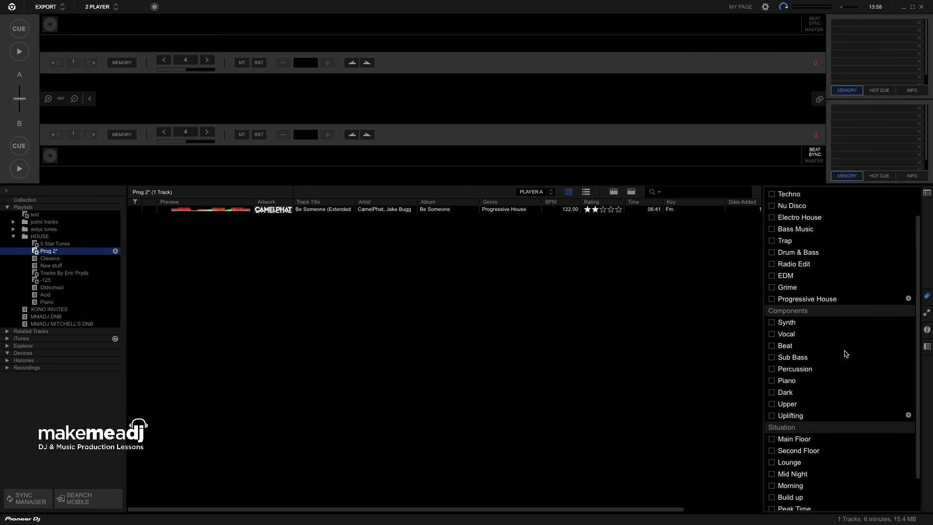
scroll(845, 353, up, 3)
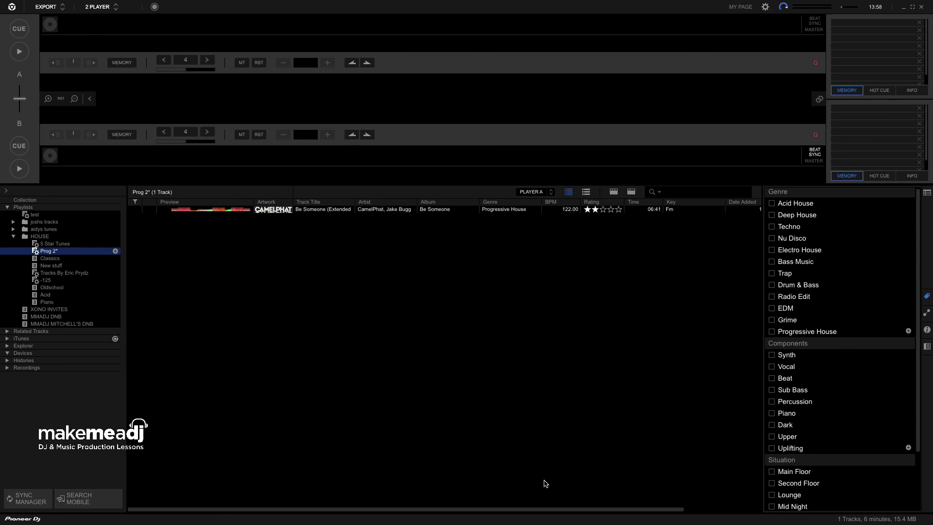
click(571, 290)
click(154, 5)
In Safari, set the Make Me A DJ channel's notifications to All
click(572, 289)
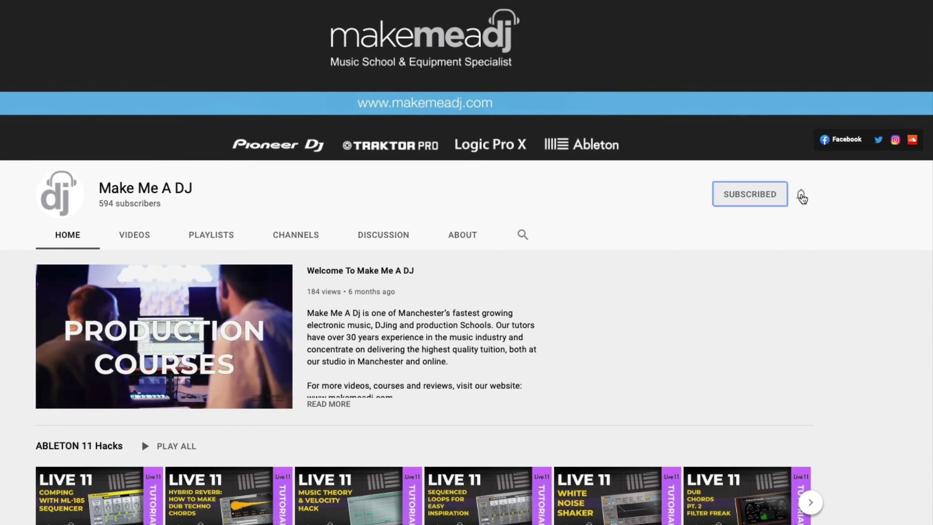
click(801, 196)
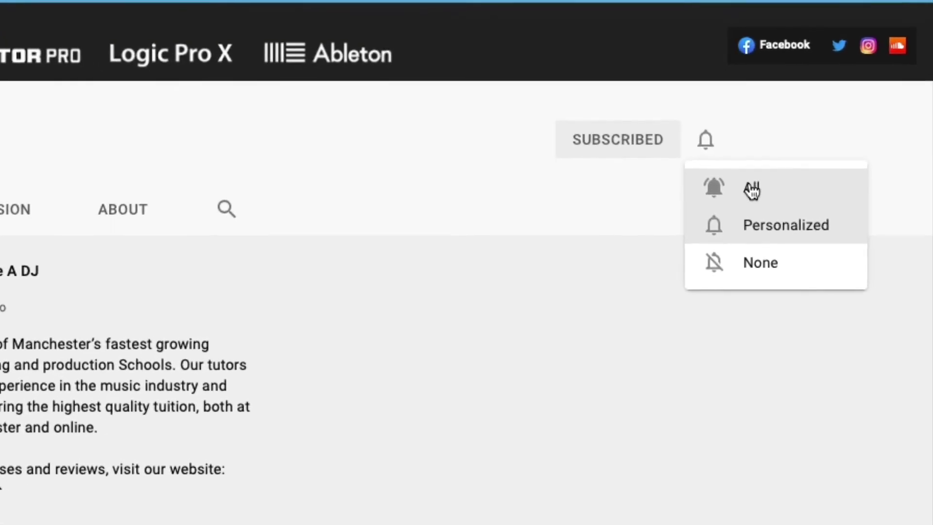
click(762, 190)
scroll(476, 192, down, 1)
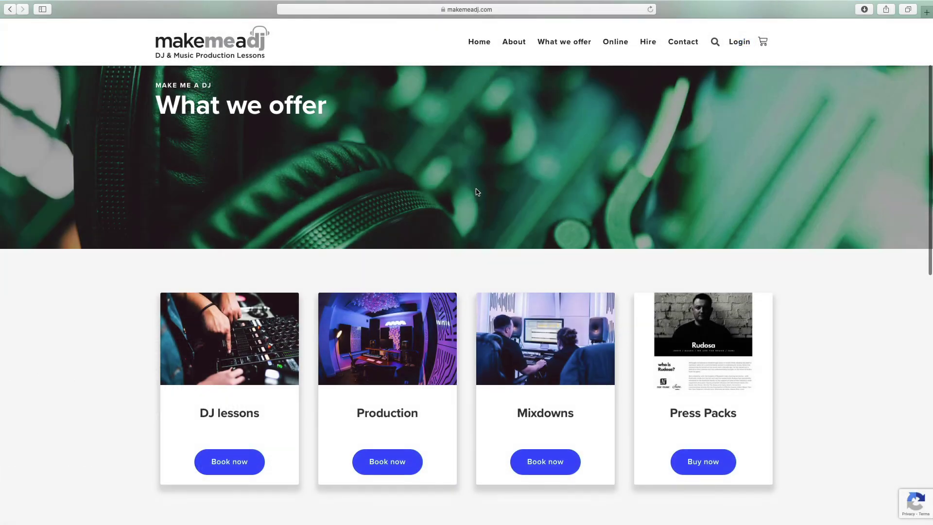
scroll(476, 191, down, 2)
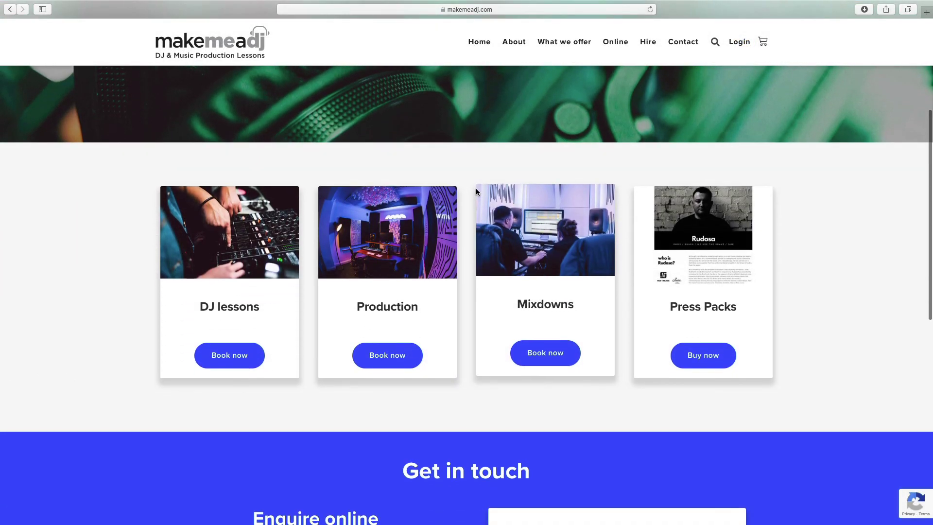
scroll(476, 192, down, 2)
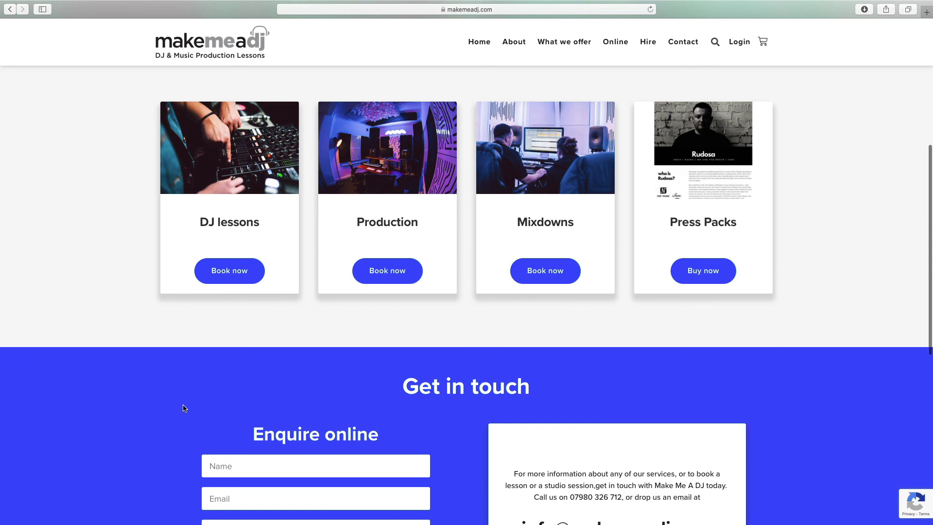
scroll(185, 408, down, 3)
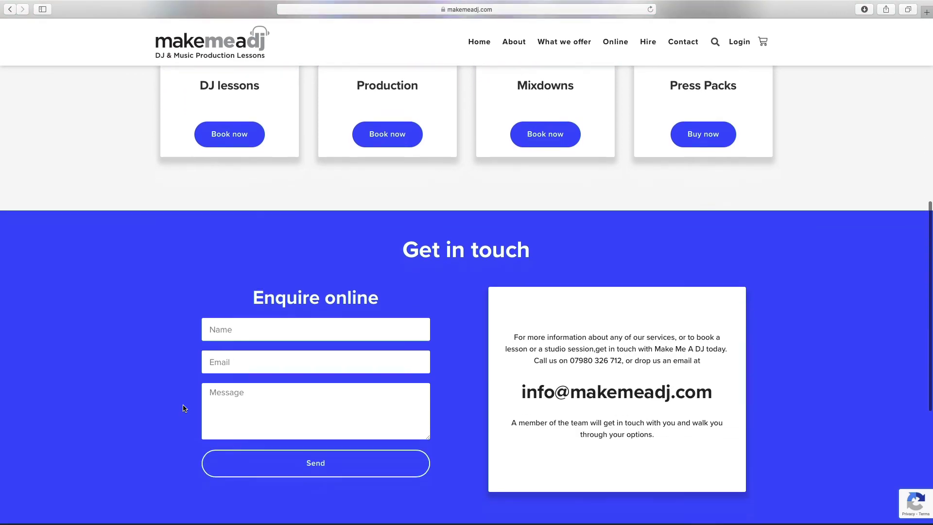
scroll(185, 408, down, 5)
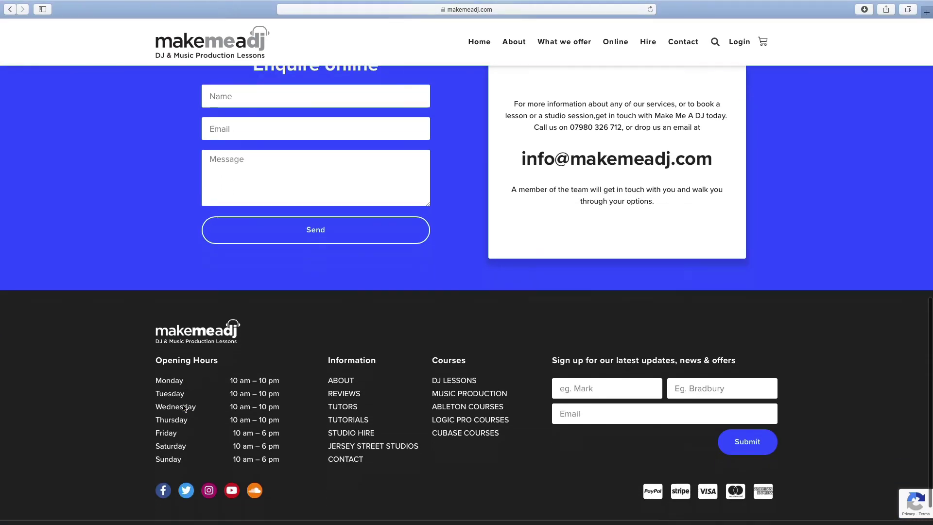
scroll(184, 408, down, 1)
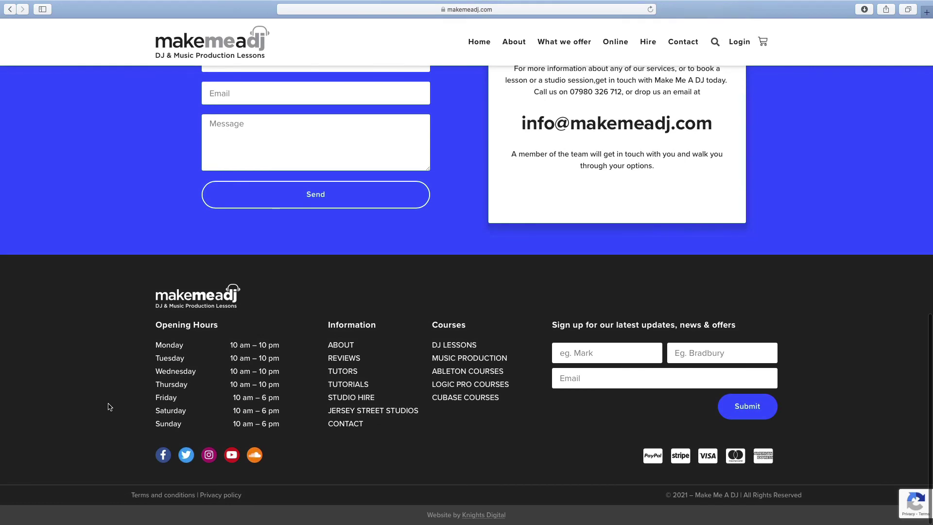
scroll(110, 407, up, 15)
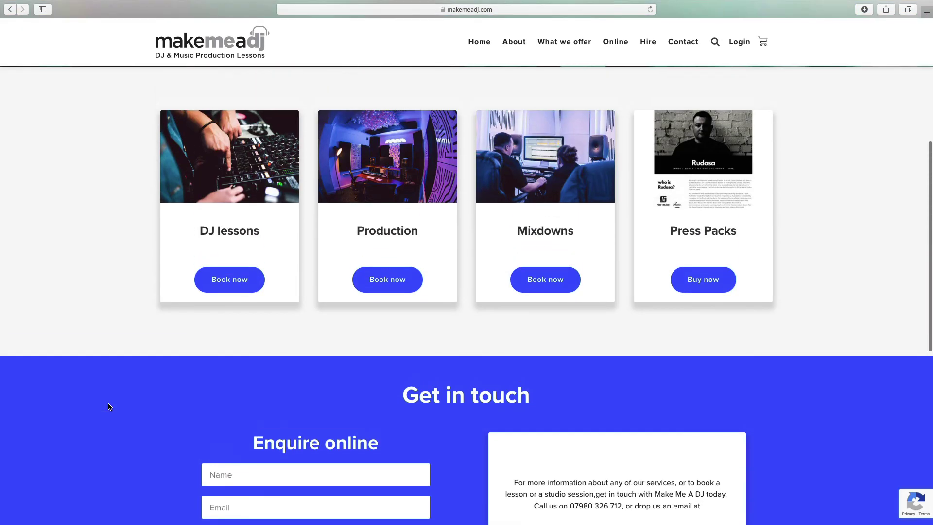
scroll(108, 407, up, 3)
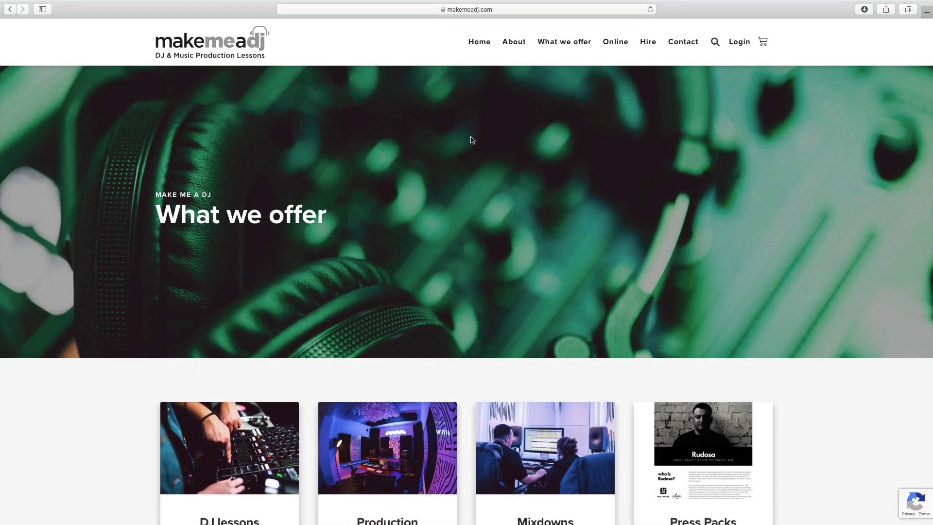